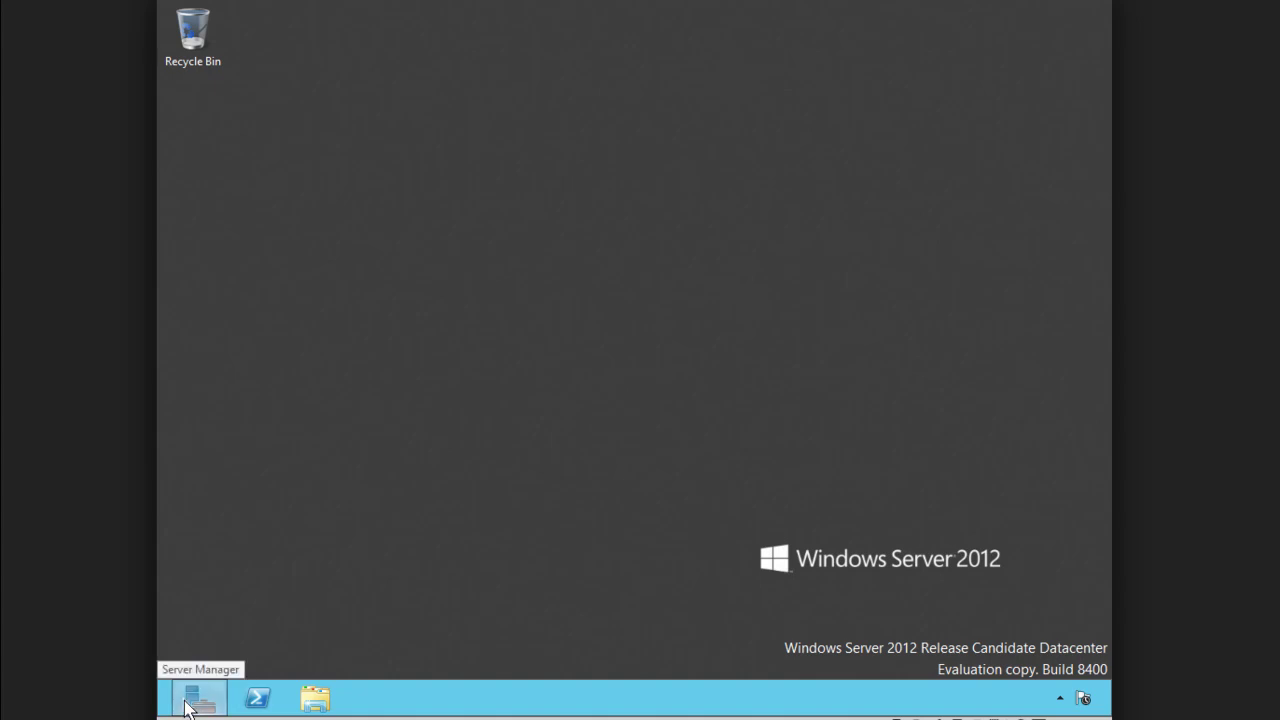
Start the Remove Roles and Features wizard from Server Manager's Manage menu
left_click(188, 704)
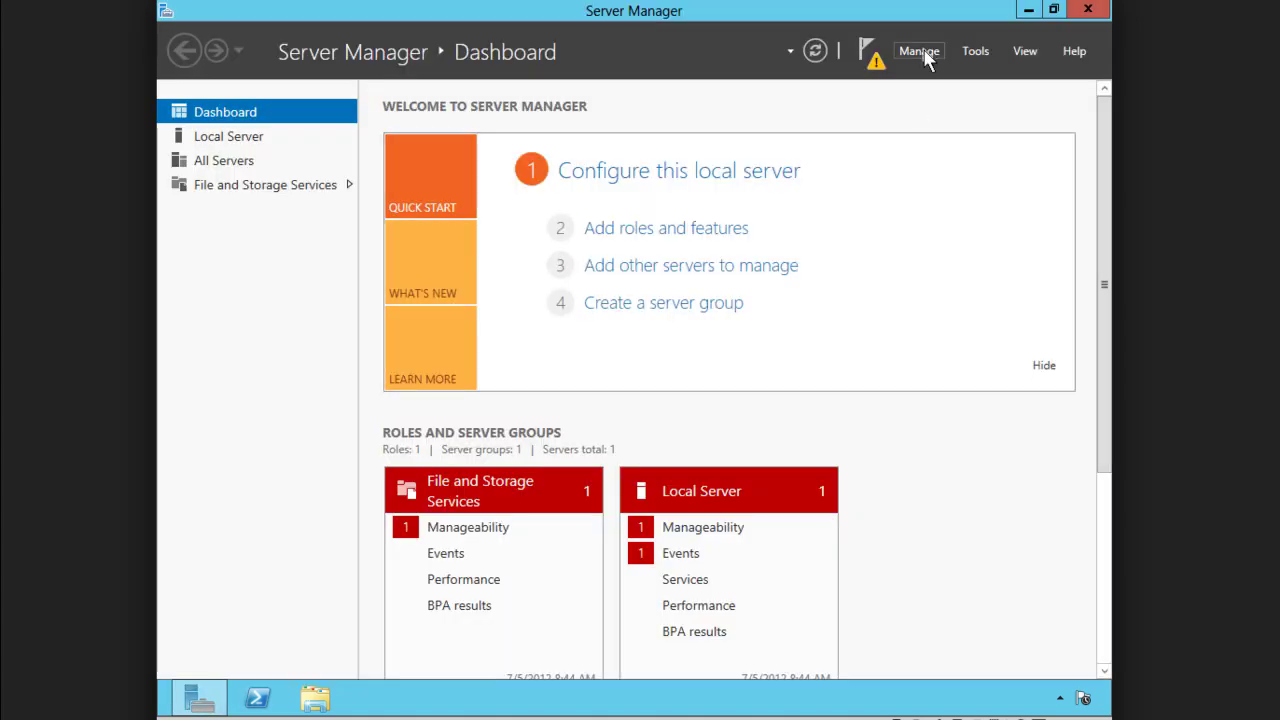
left_click(925, 51)
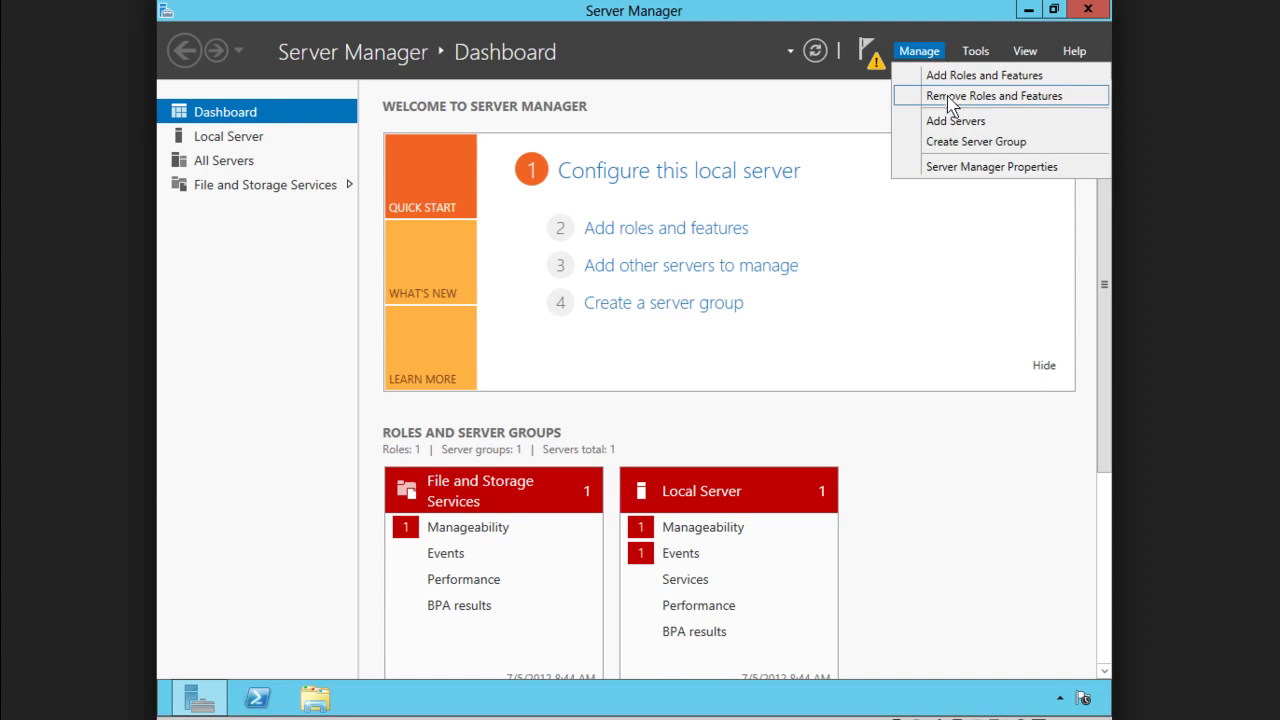
left_click(947, 95)
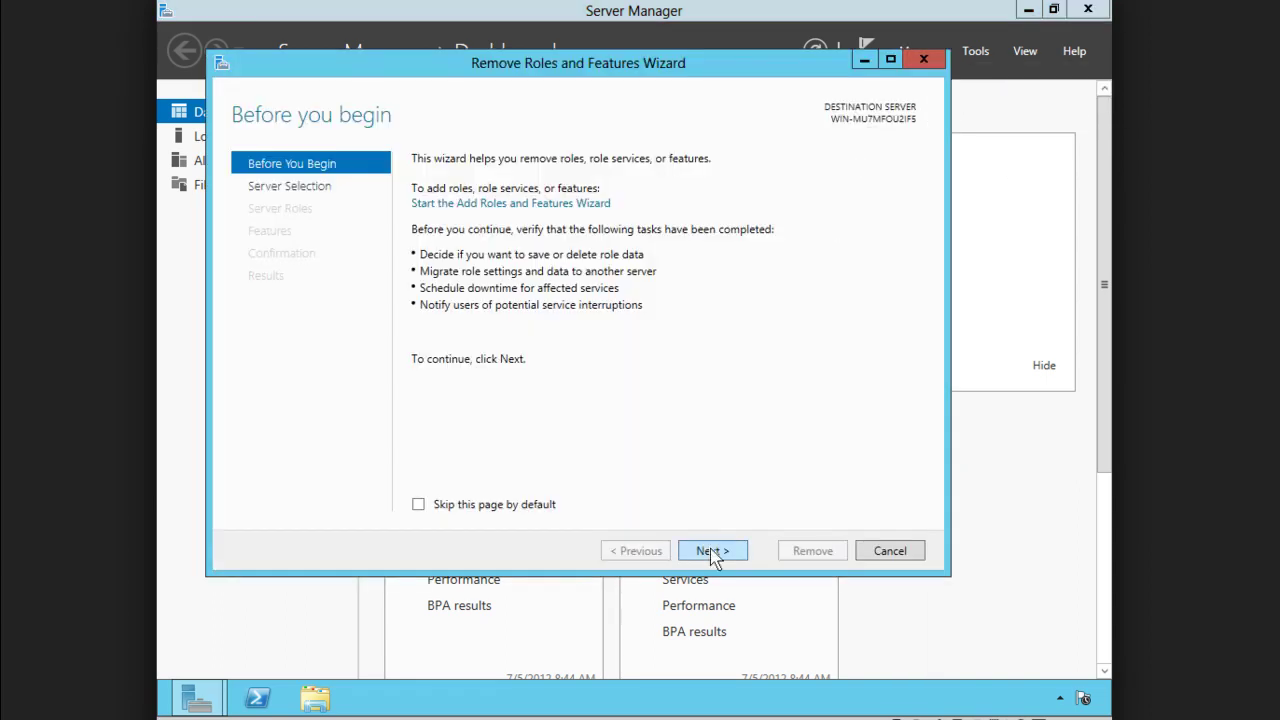
Advance to the Features page and scroll to User Interfaces and Infrastructure
left_click(712, 551)
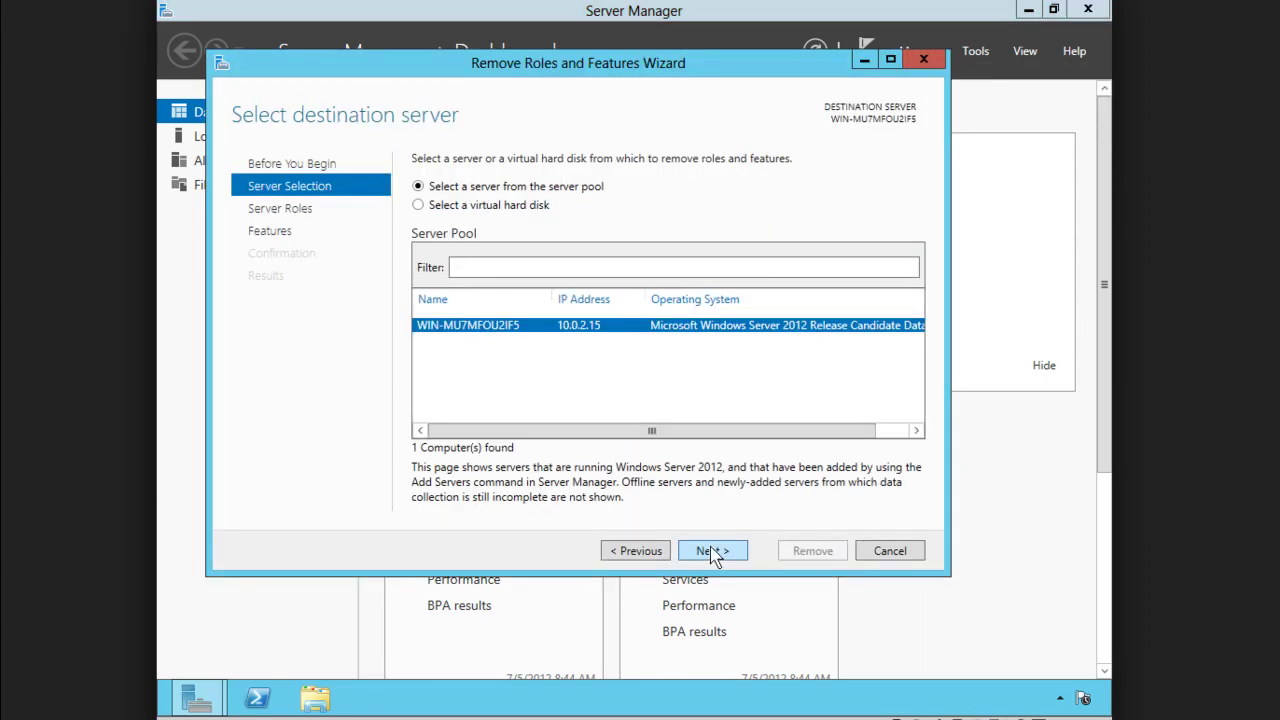
left_click(712, 551)
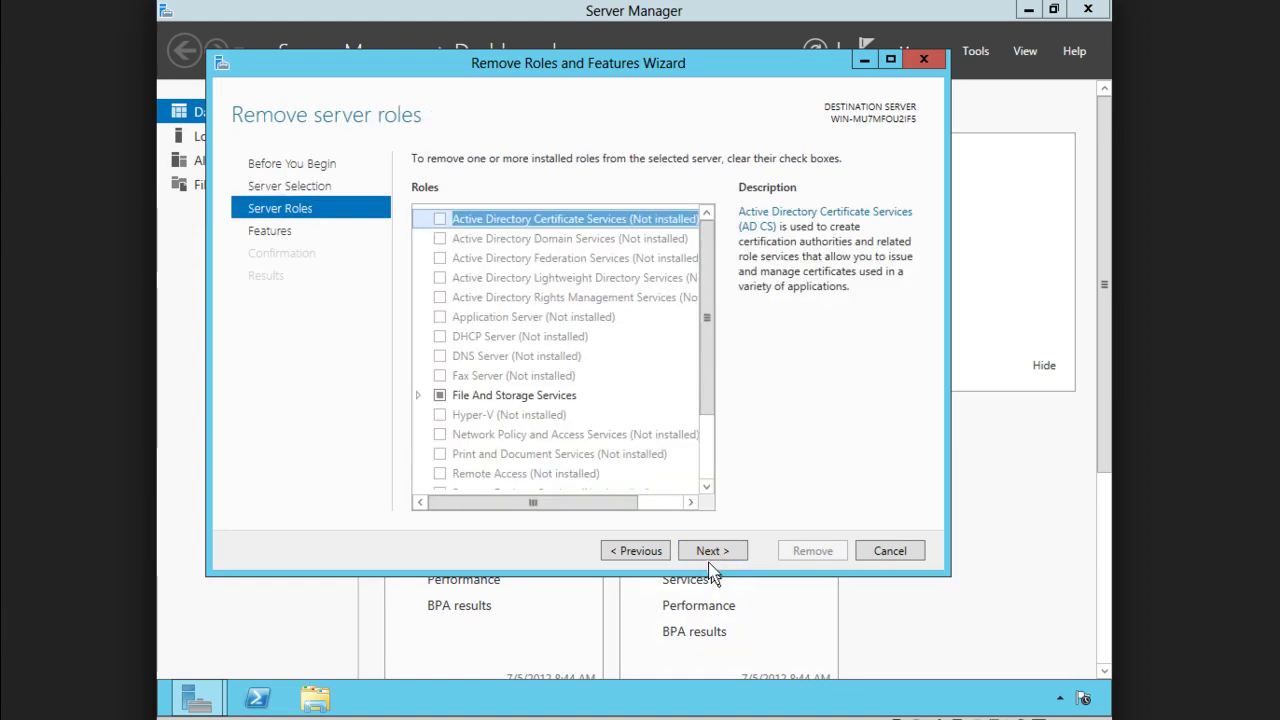
left_click(712, 551)
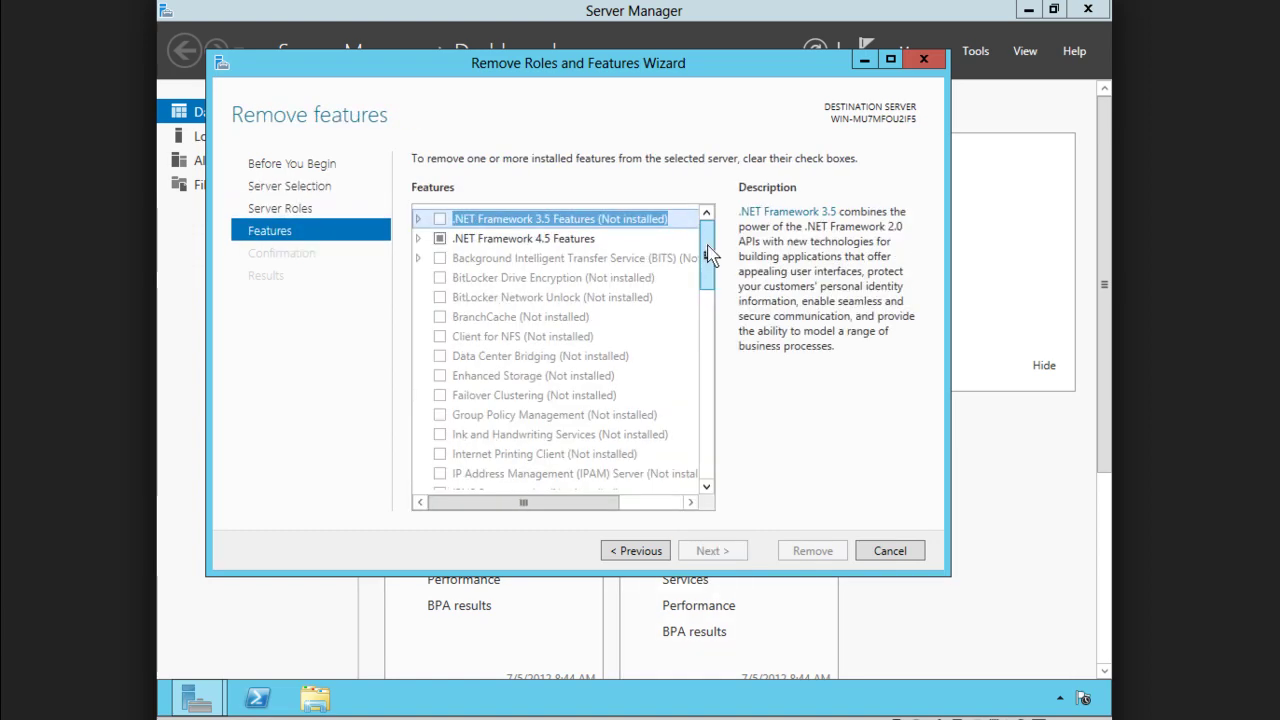
left_click_drag(711, 258, 705, 363)
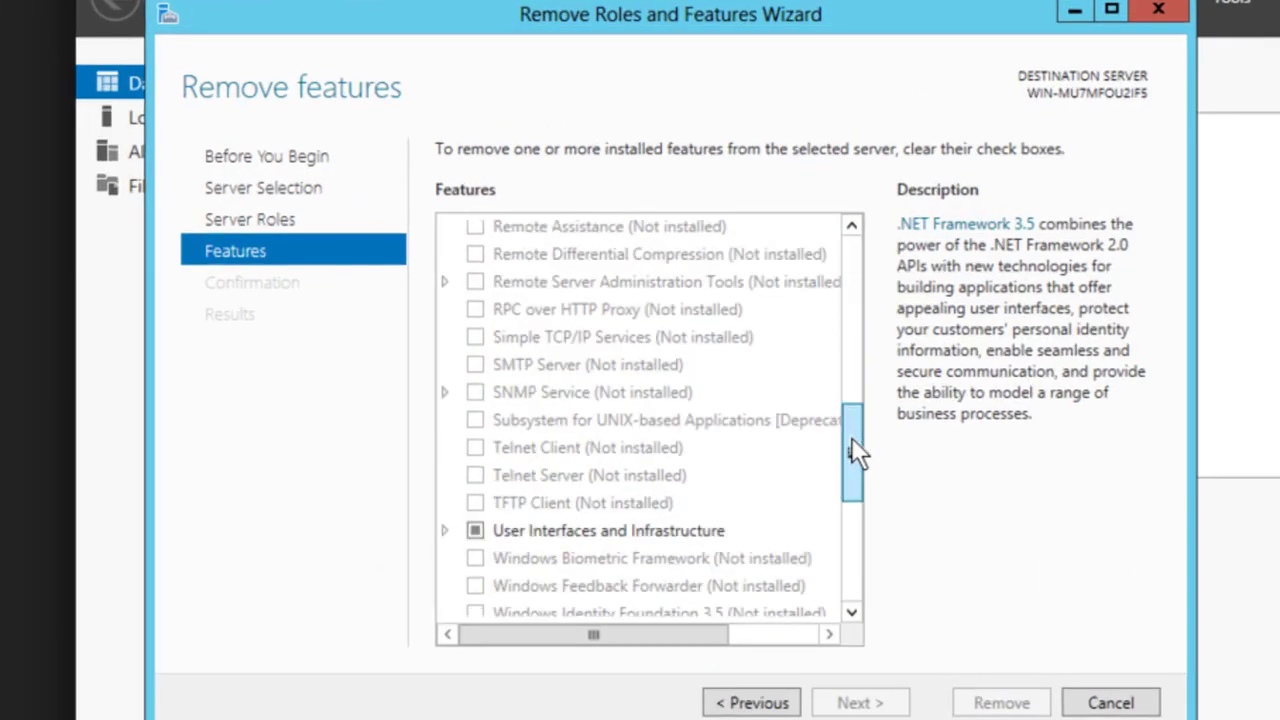
left_click_drag(851, 450, 846, 510)
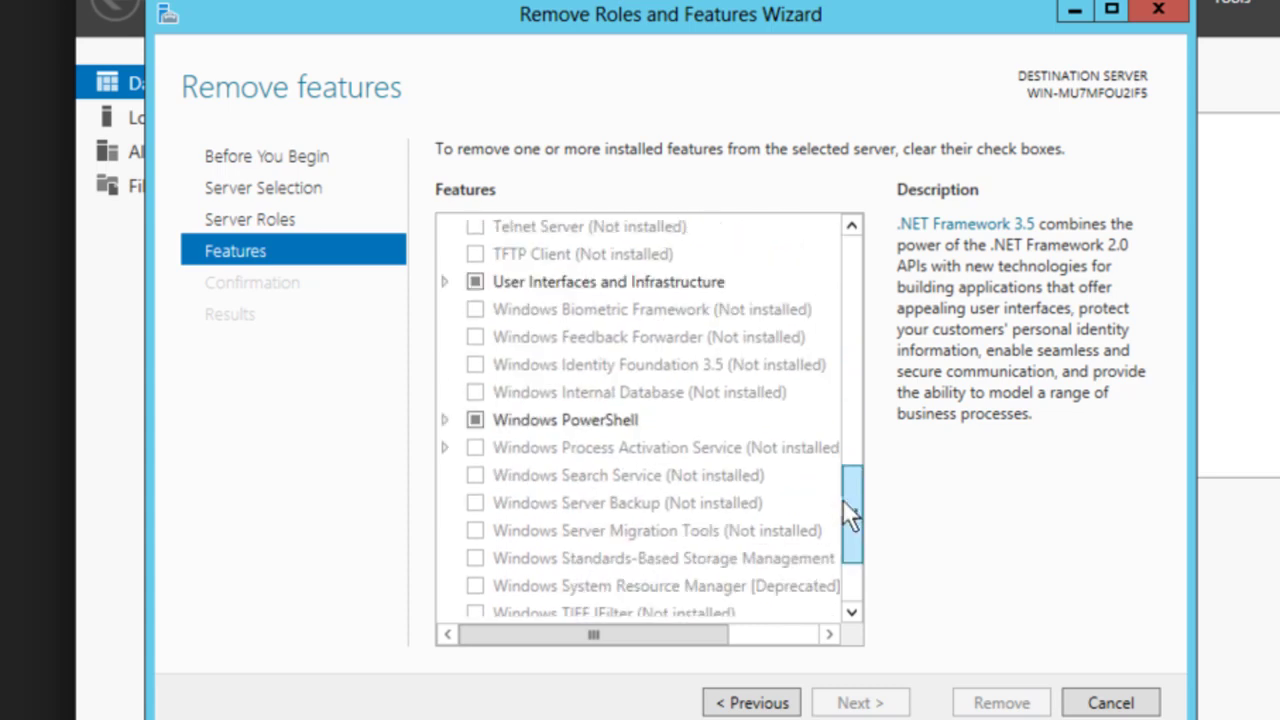
Expand User Interfaces and Infrastructure, review Graphical Management Tools and Server Graphical Shell, then cancel the wizard
left_click(445, 282)
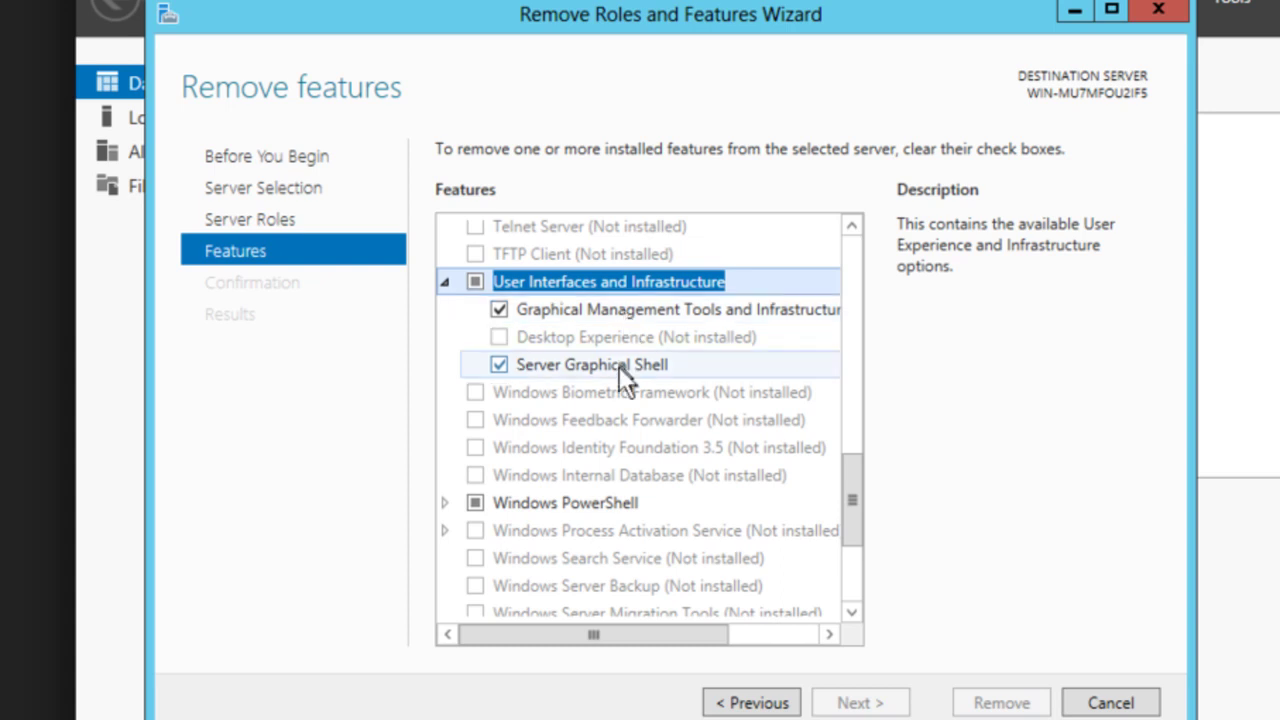
left_click(617, 317)
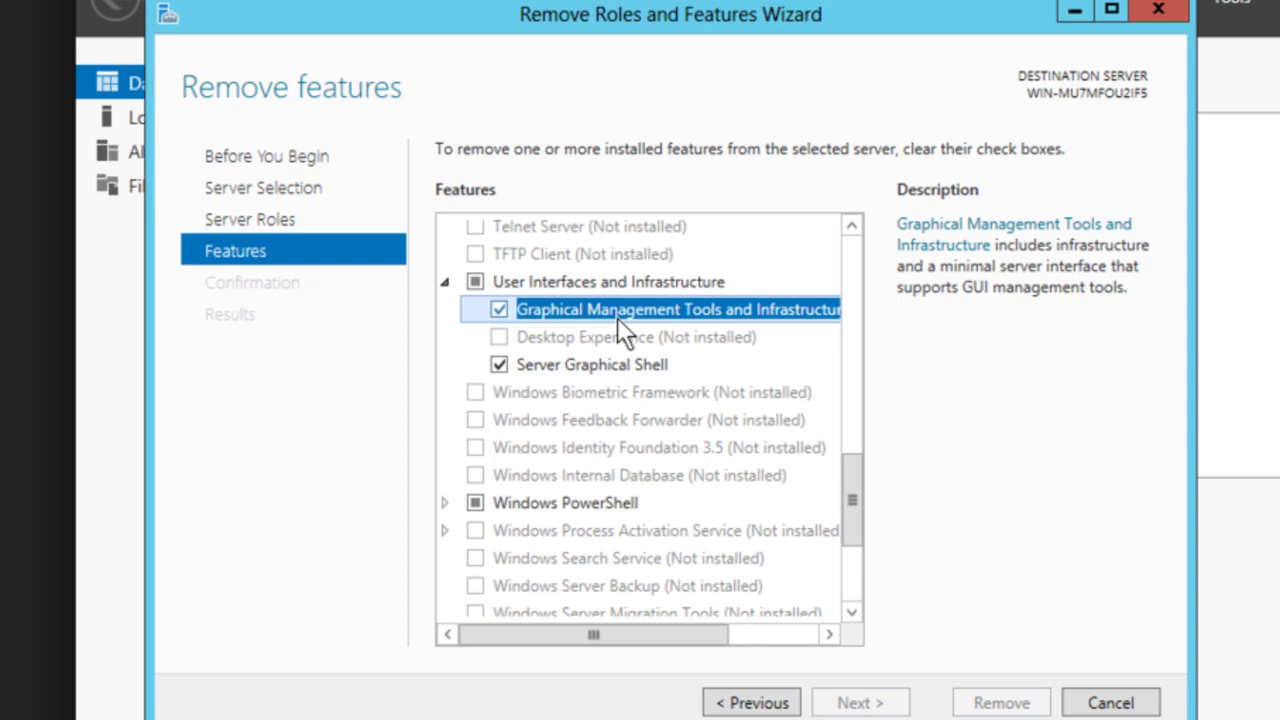
left_click(595, 365)
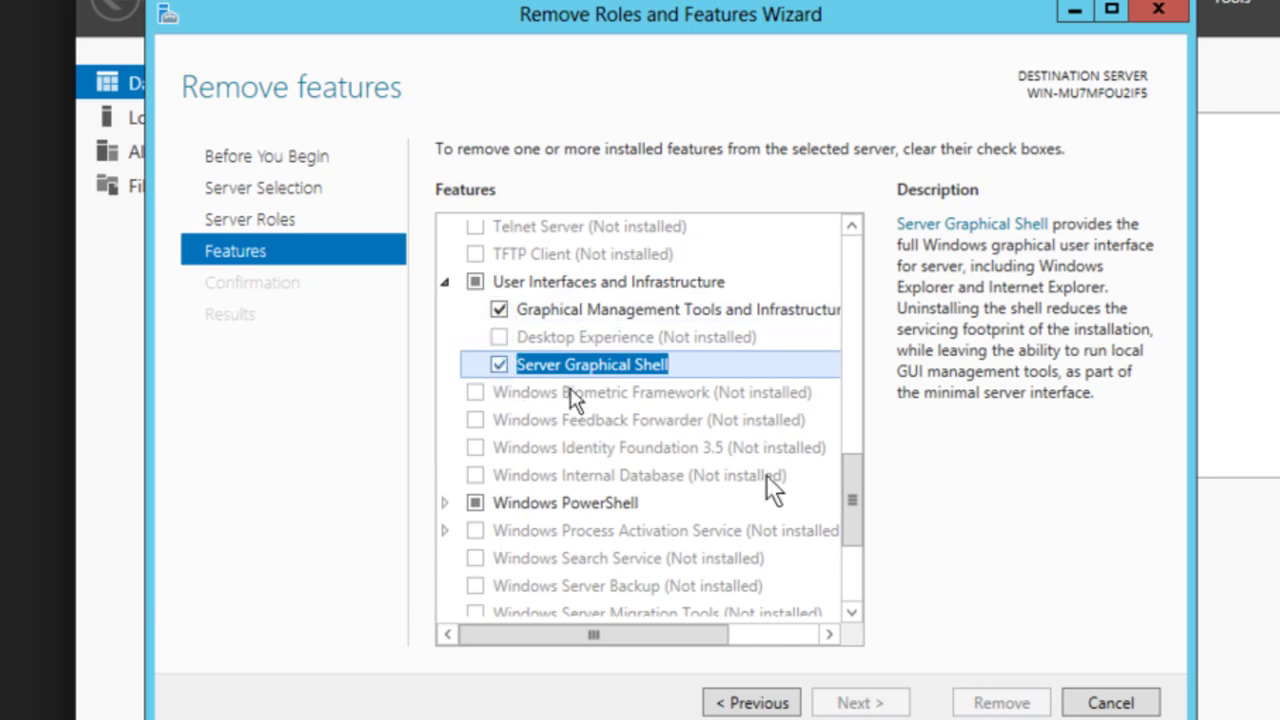
left_click(1082, 698)
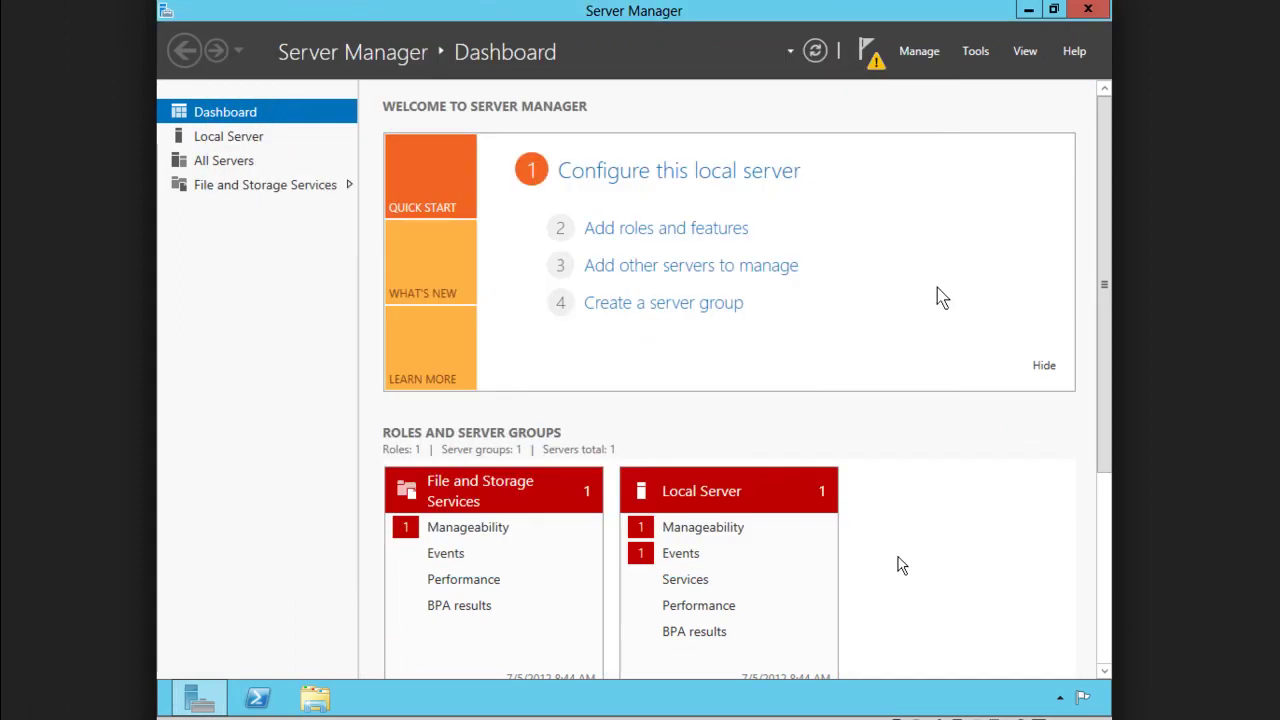
Open a PowerShell console and load the servermanager module with import-module
left_click(1030, 10)
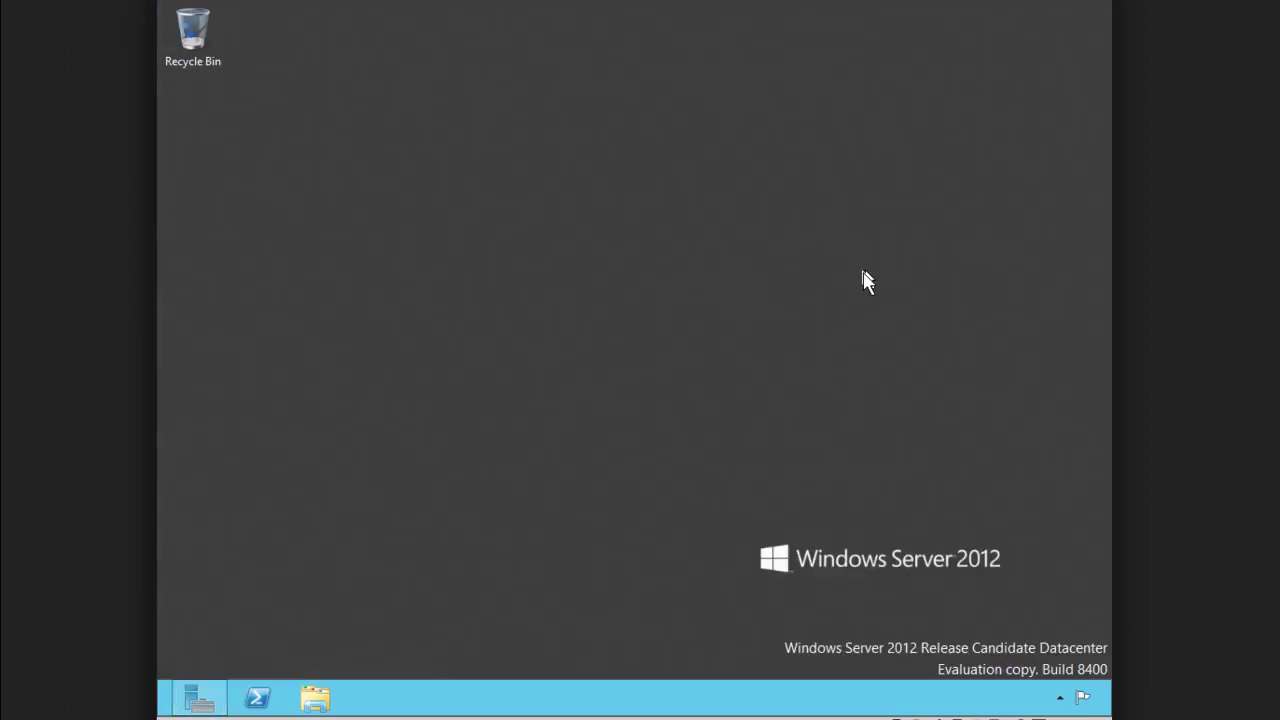
left_click(259, 700)
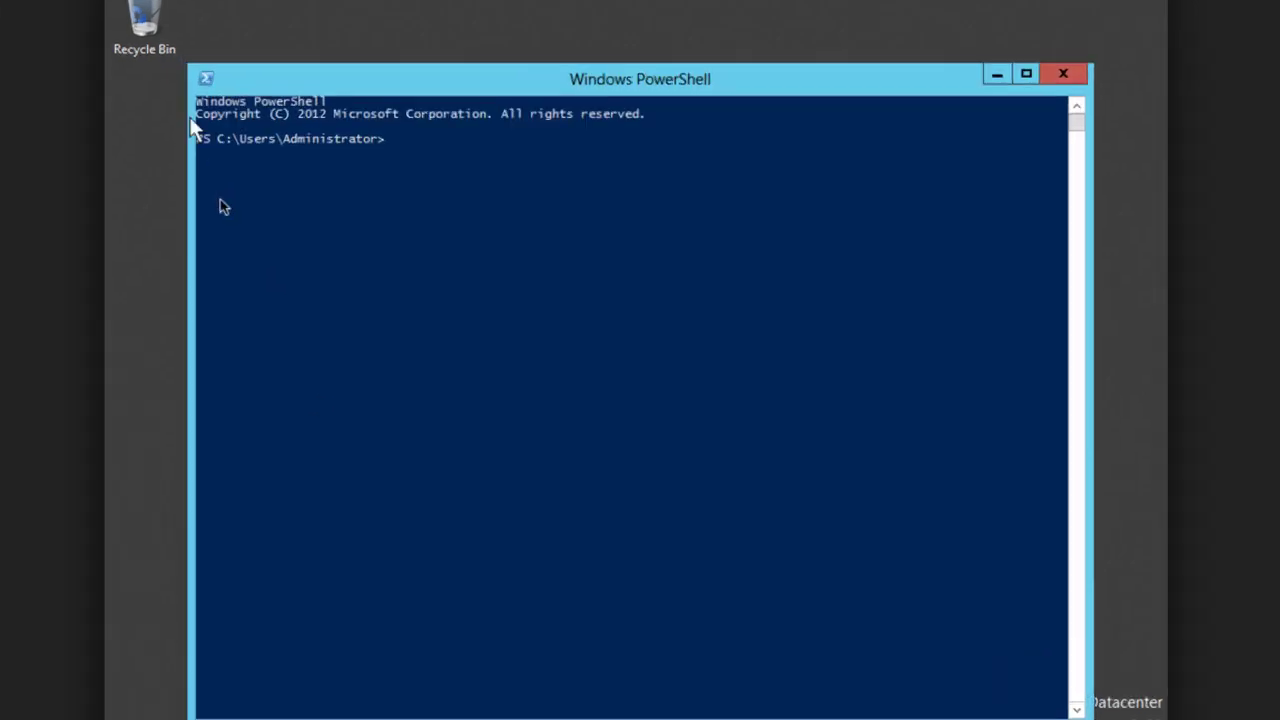
left_click(417, 212)
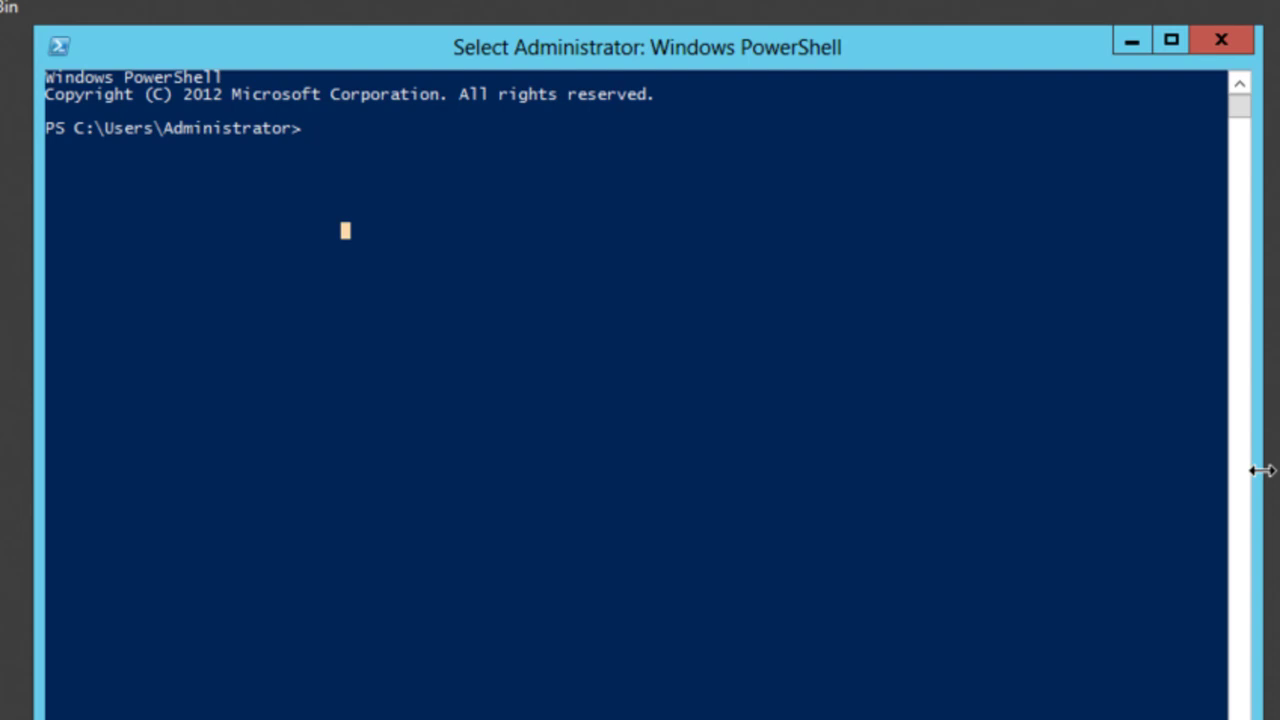
type("import-module servermanager")
key("Return")
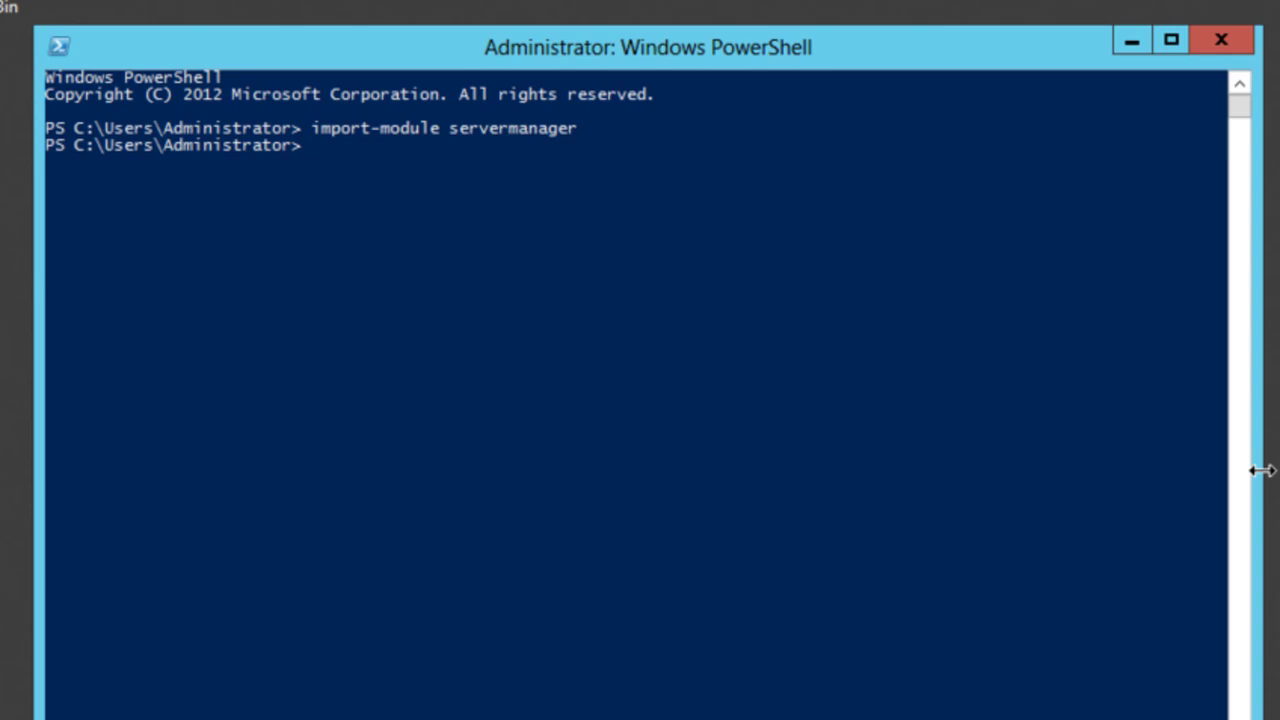
Run Uninstall-WindowsFeature server-gui-mgmt-infra, server-gui-shell -restart
type("Uninstall-WindowsFeature")
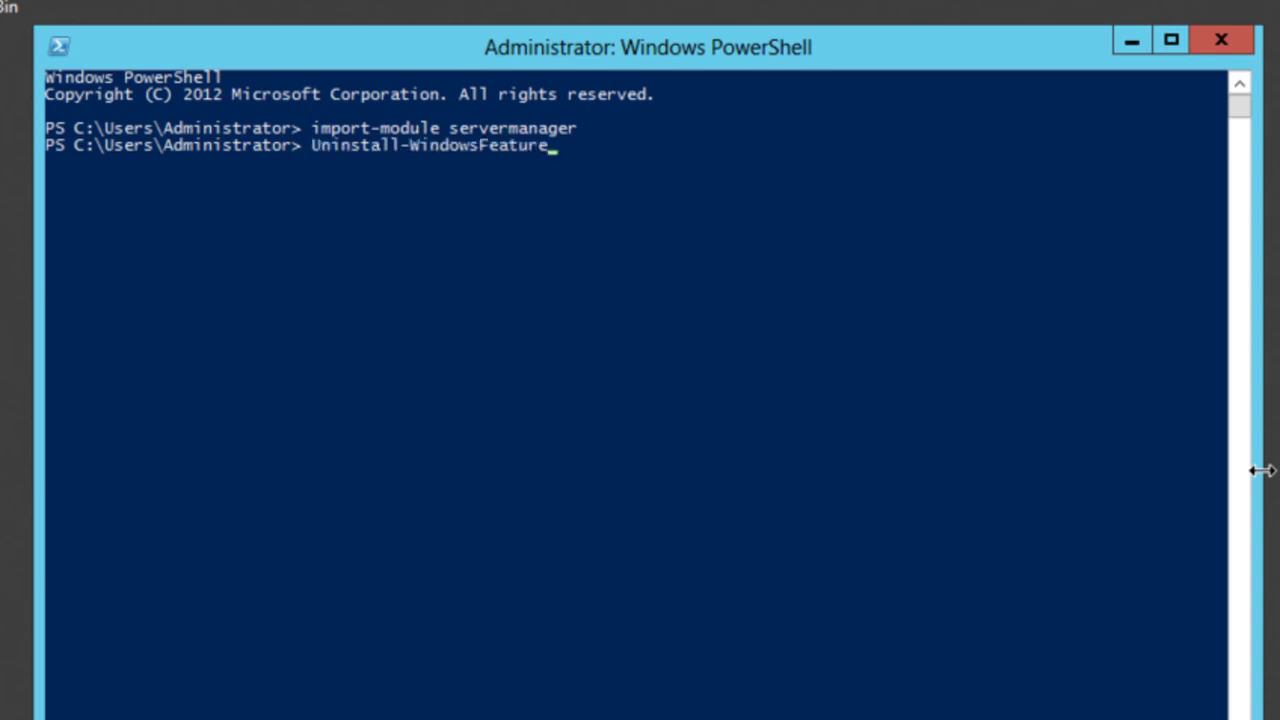
type("server-gui-")
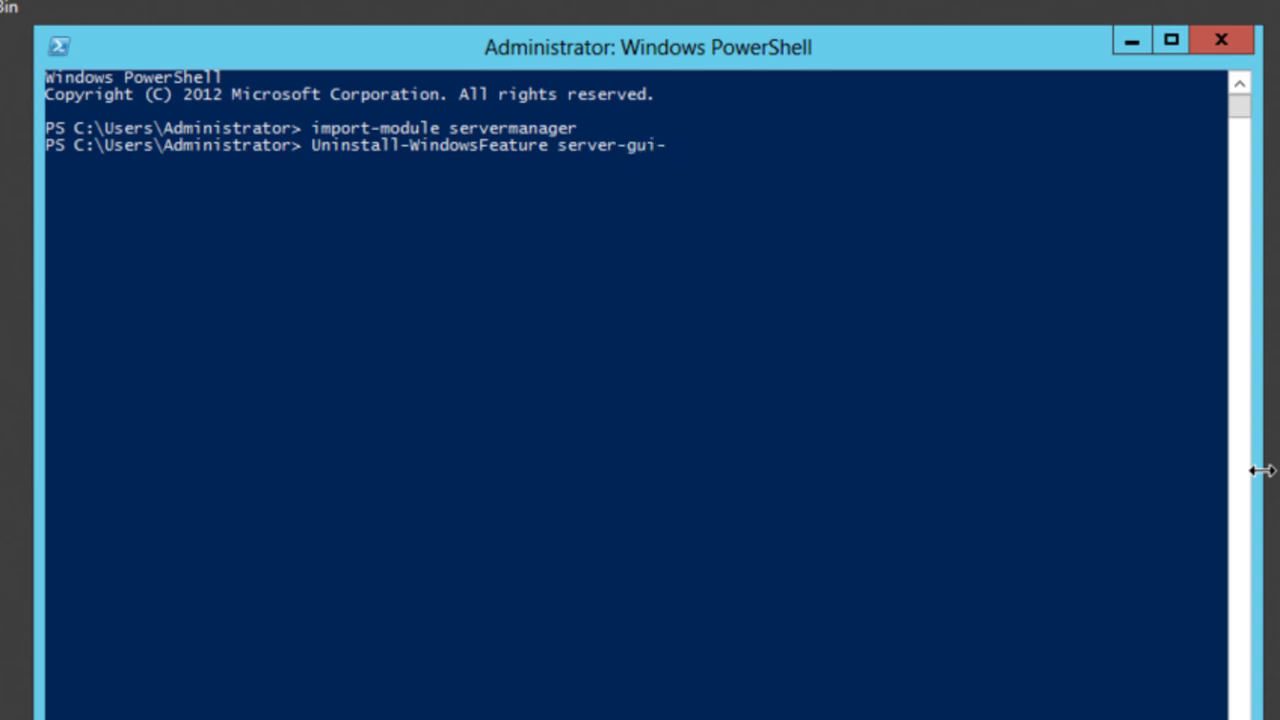
type("mgmt-infra,")
type(" server-gui-")
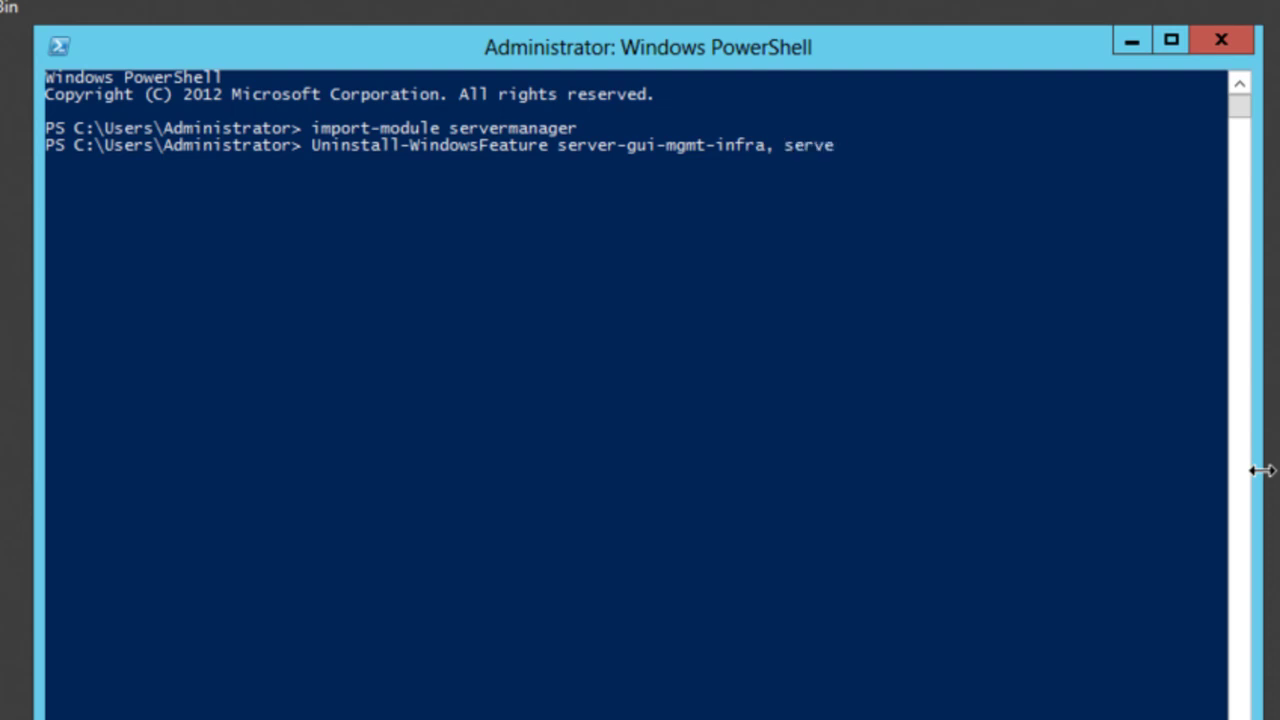
type("shell -re")
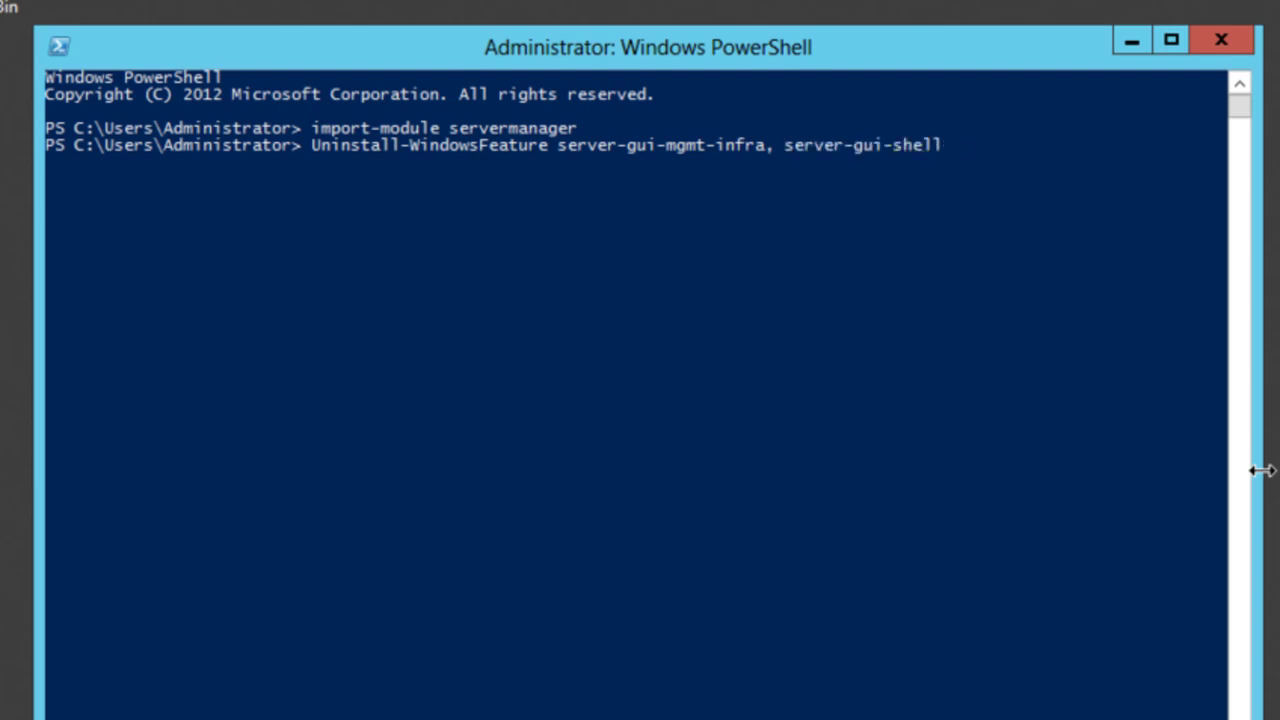
type("start")
key("Return")
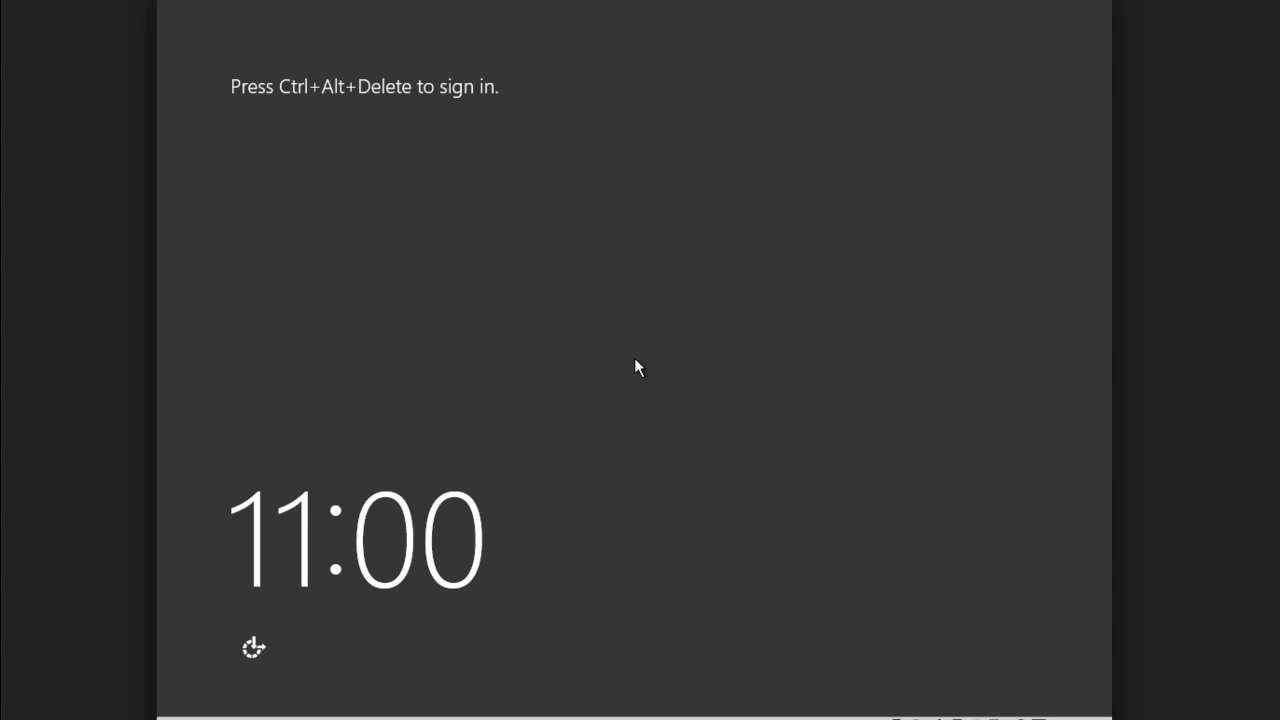
After the restart, bring up the Administrator sign-in screen with Ctrl+Alt+Delete
key("ctrl+alt+Delete")
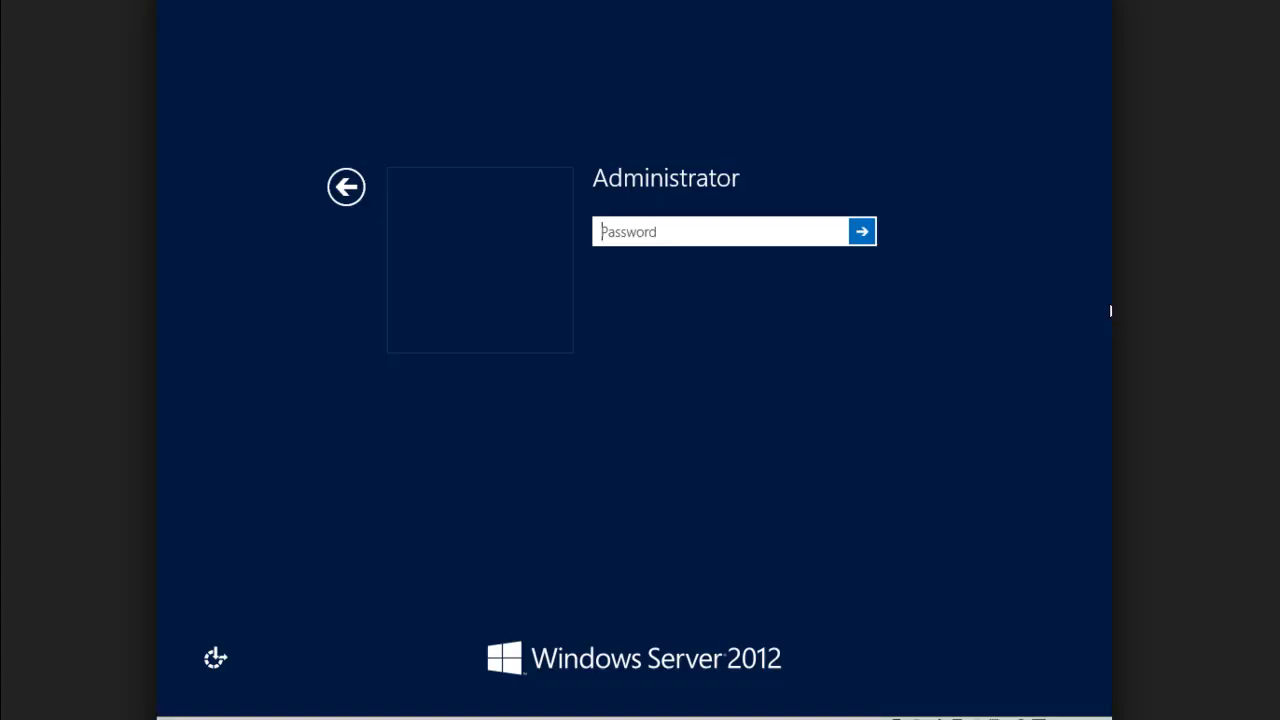
Sign in as Administrator with the password, launch sconfig, then exit it to the command line
key("ctrl+v")
key("Return")
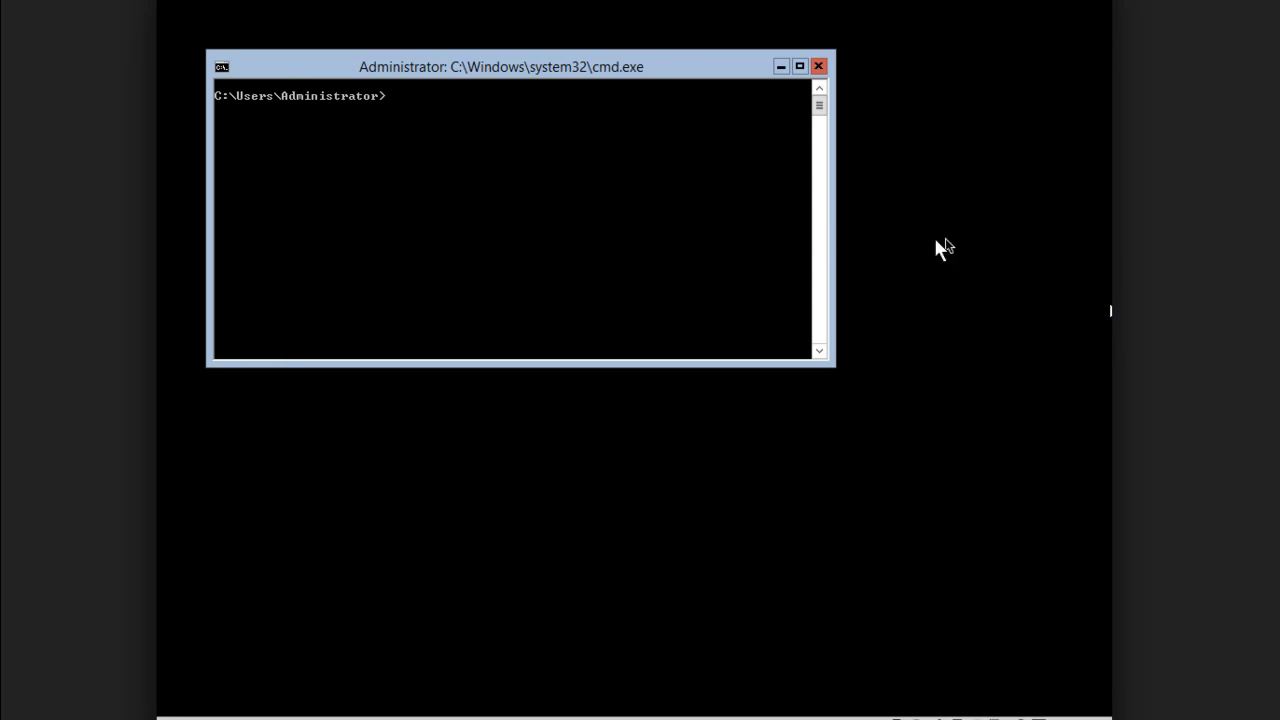
type("sconfig")
key("Return")
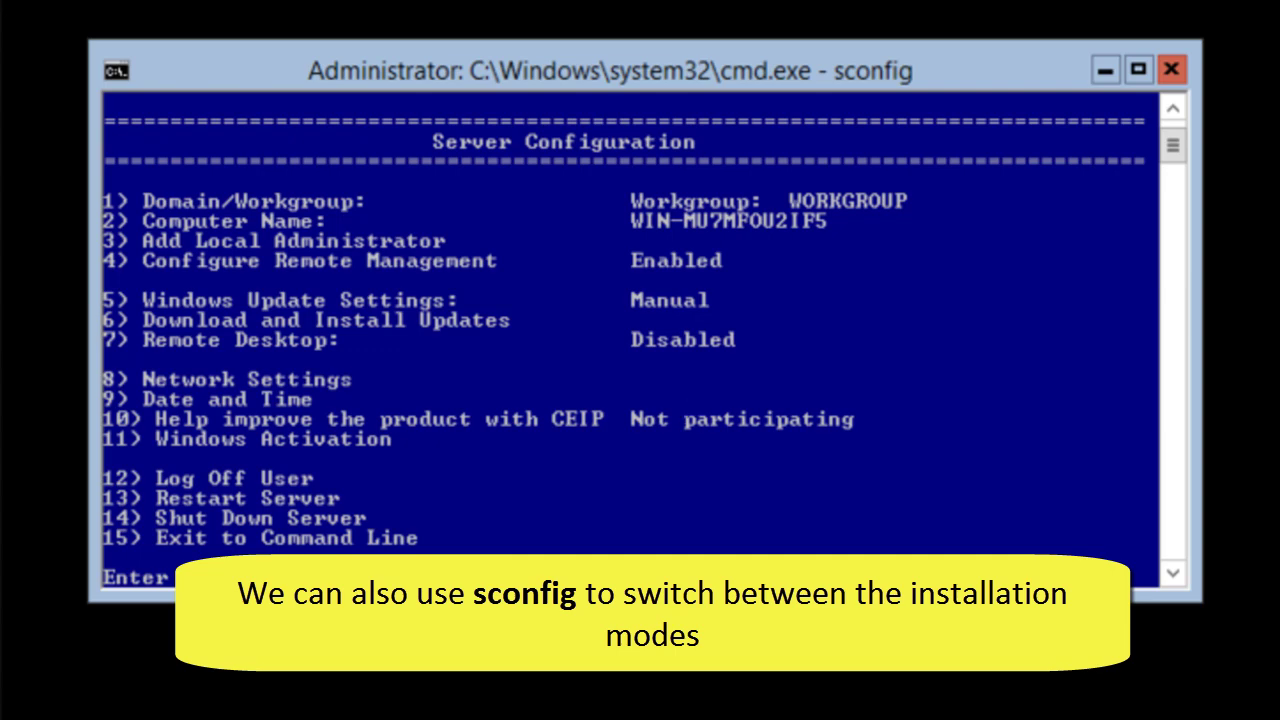
key("Return")
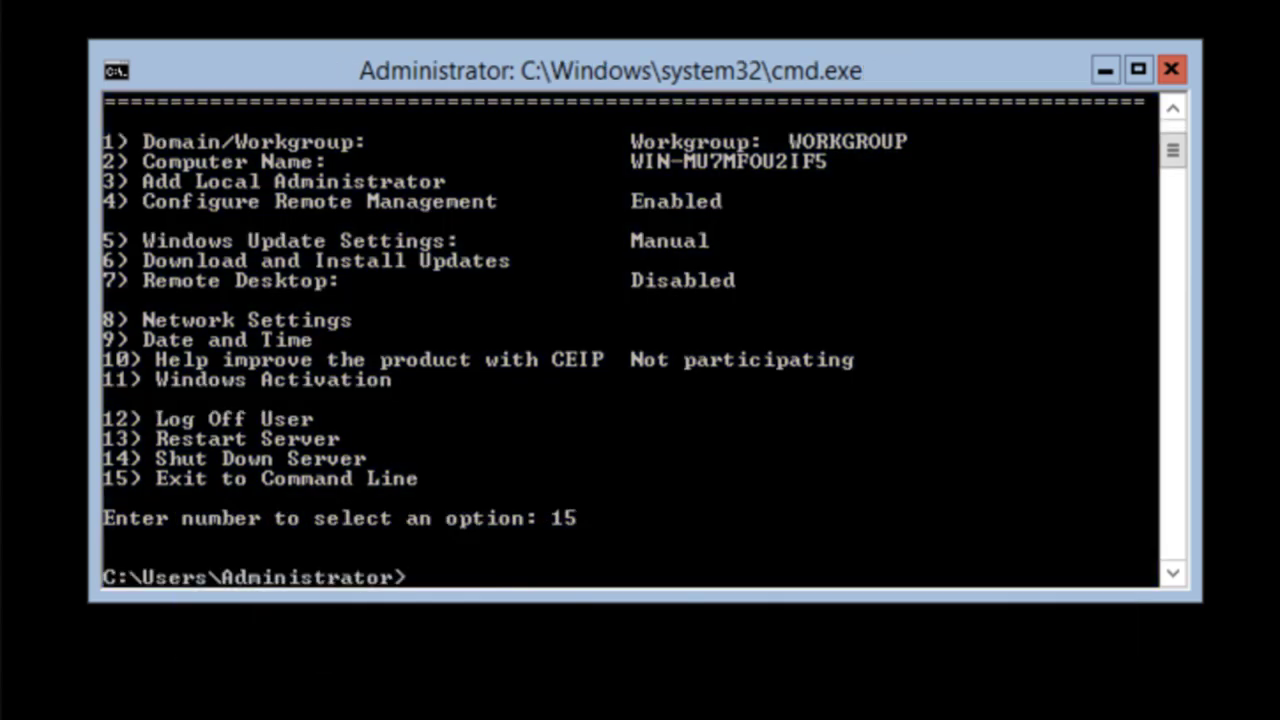
Start PowerShell from the command prompt and load the servermanager module
type("powershell")
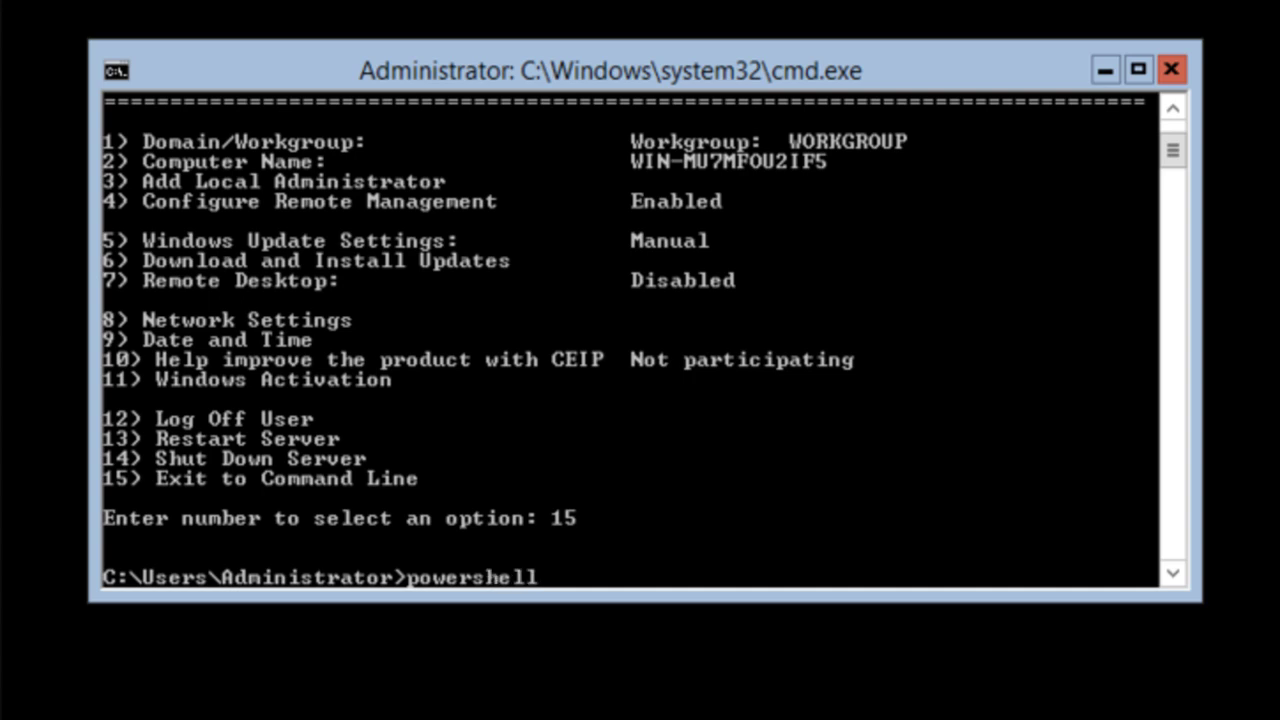
key("Return")
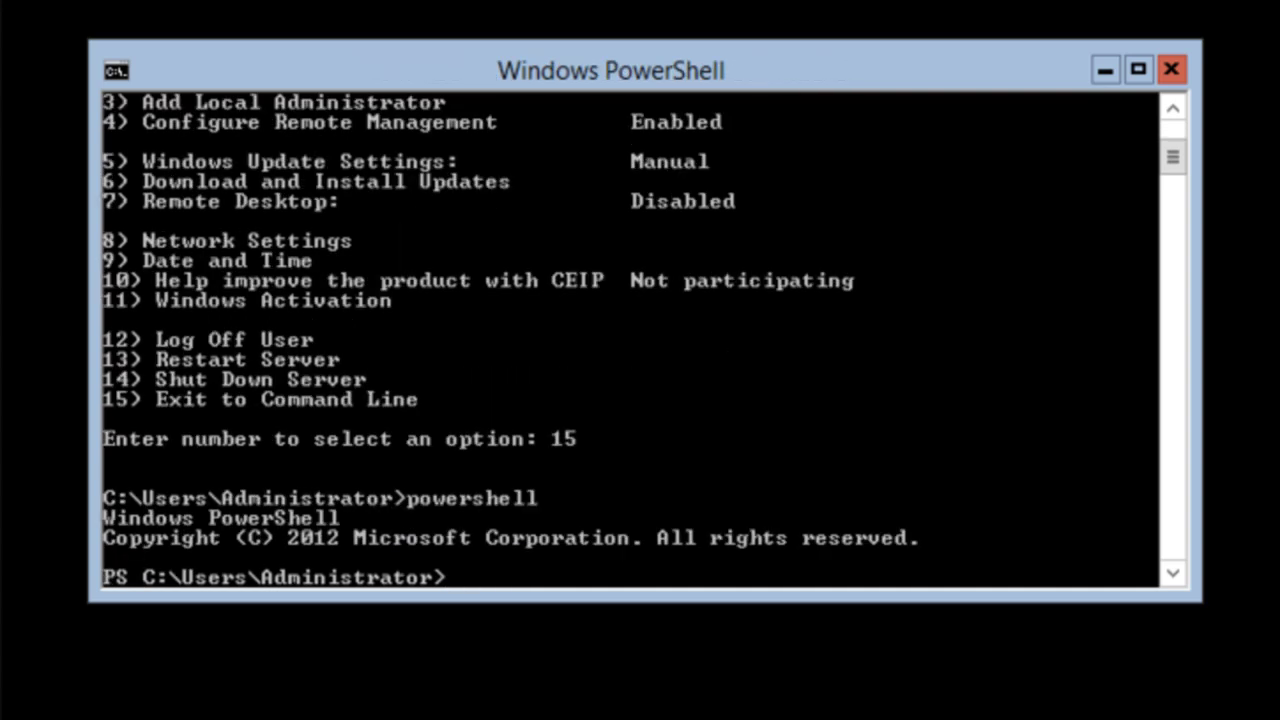
type("install-")
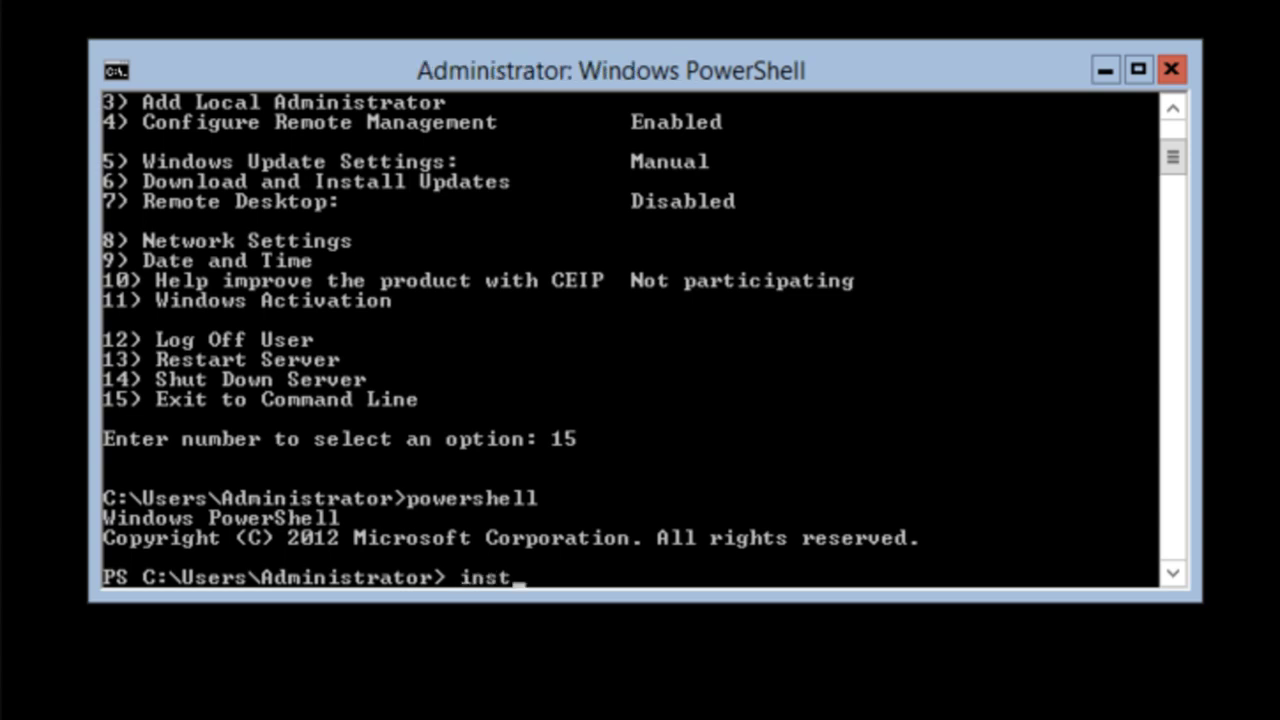
key("BackSpace")
key("BackSpace")
key("BackSpace")
key("BackSpace")
key("BackSpace")
key("BackSpace")
key("BackSpace")
type("mport-module servermanager")
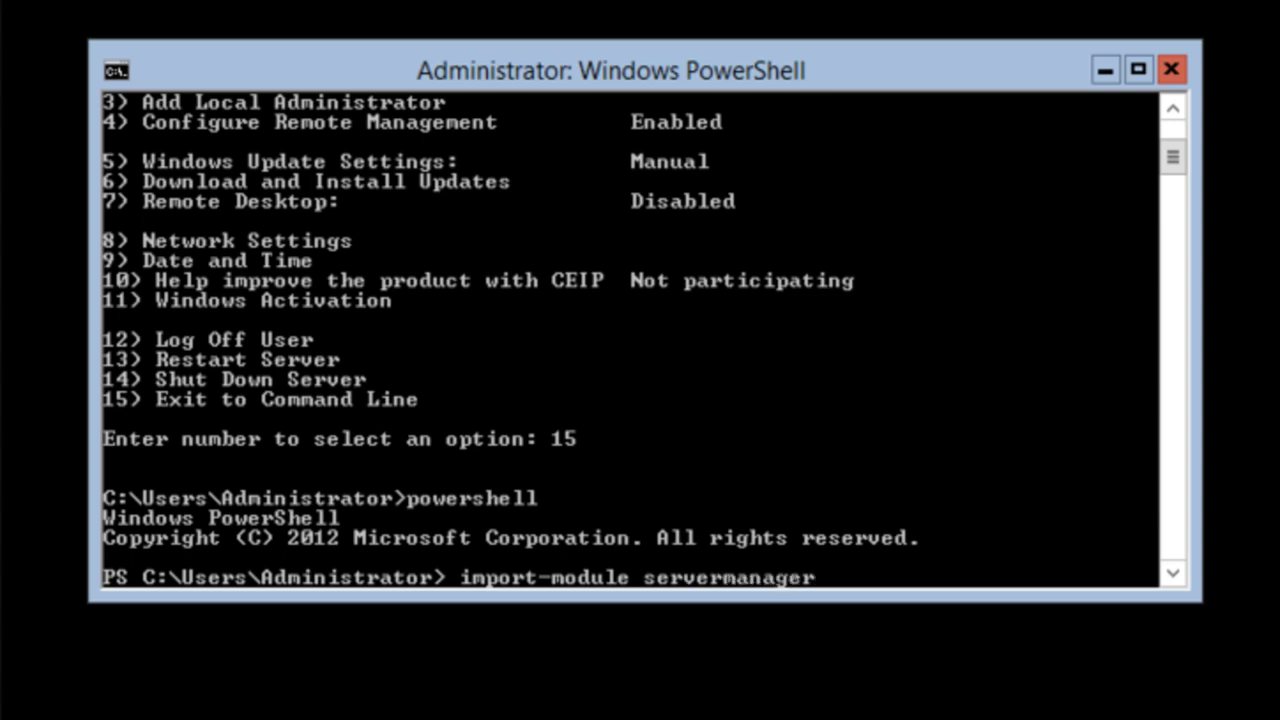
key("Return")
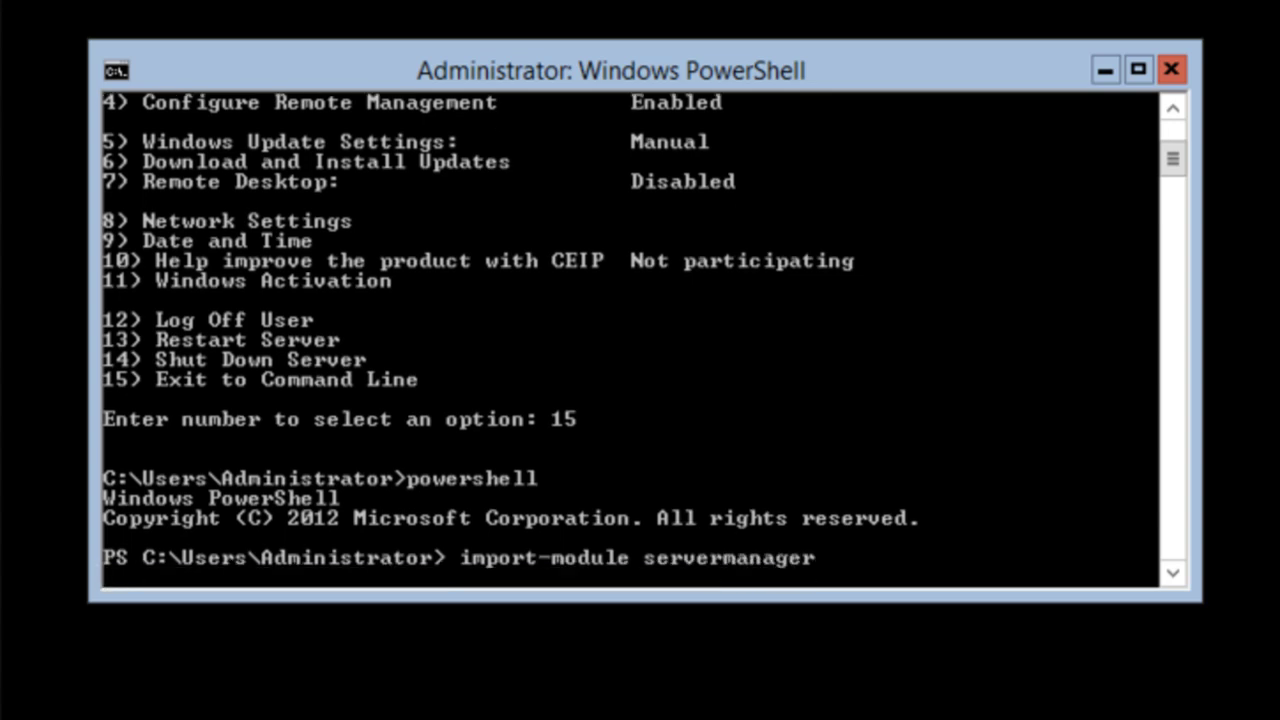
Run Install-WindowsFeature server-gui-mgmt-infra,server-gui-shell -restart
type("install-wind")
key("Tab")
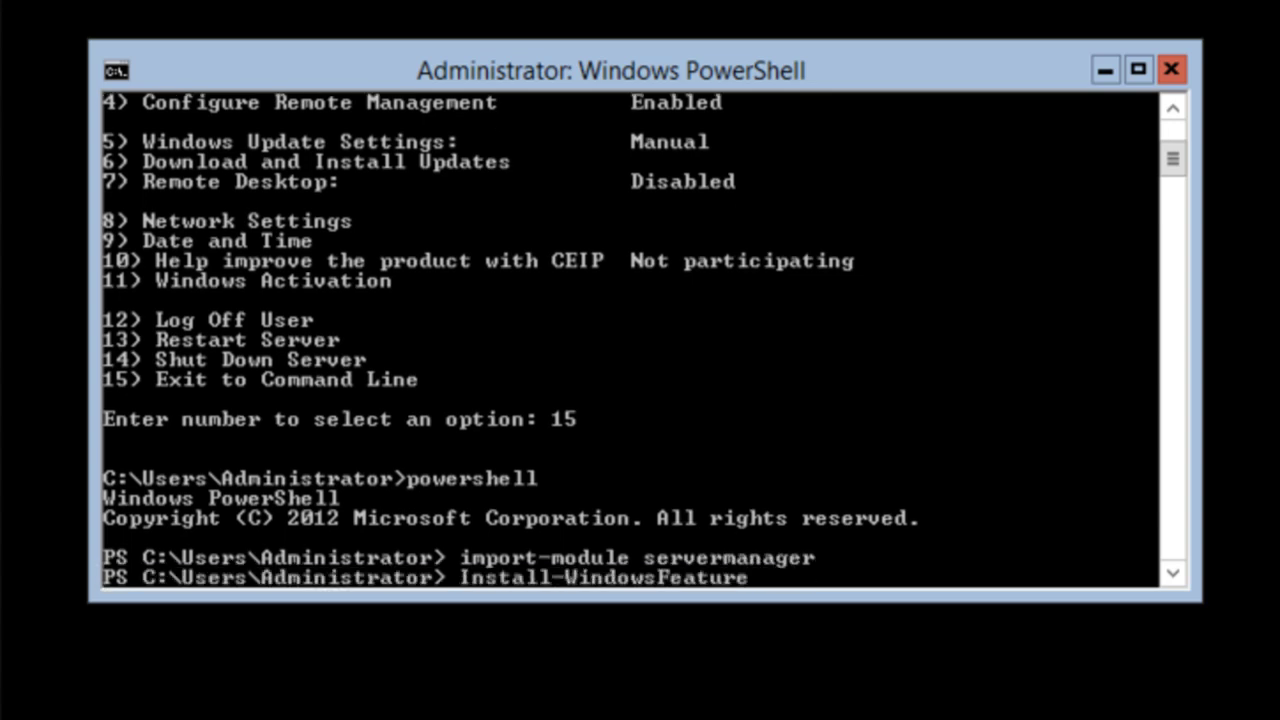
type("server-gui-mgmt")
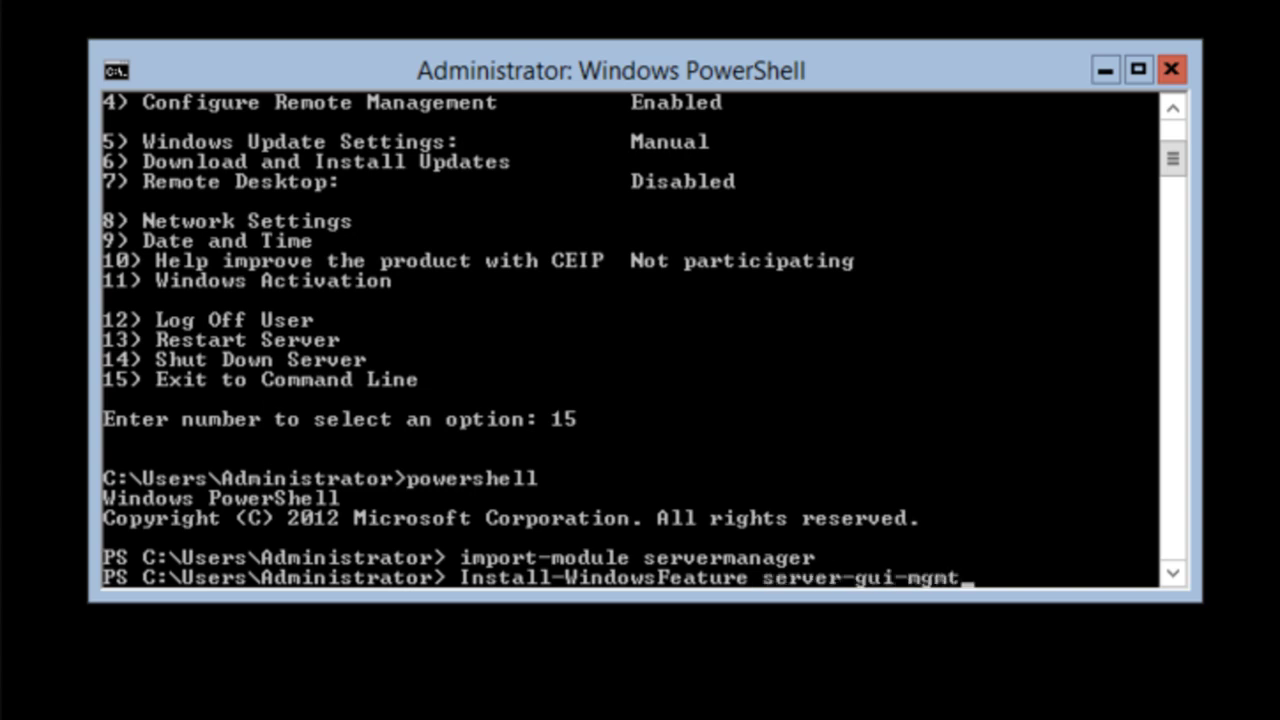
type("-infra,server-gui-")
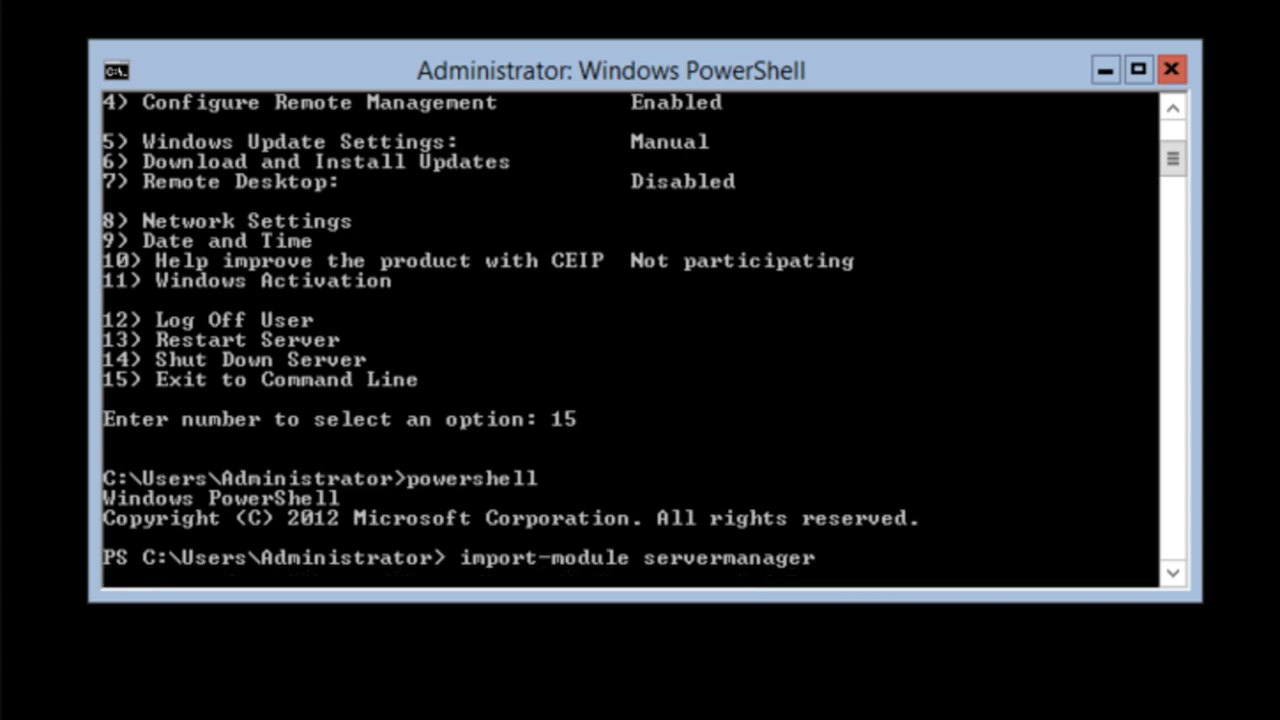
type("shell -restart")
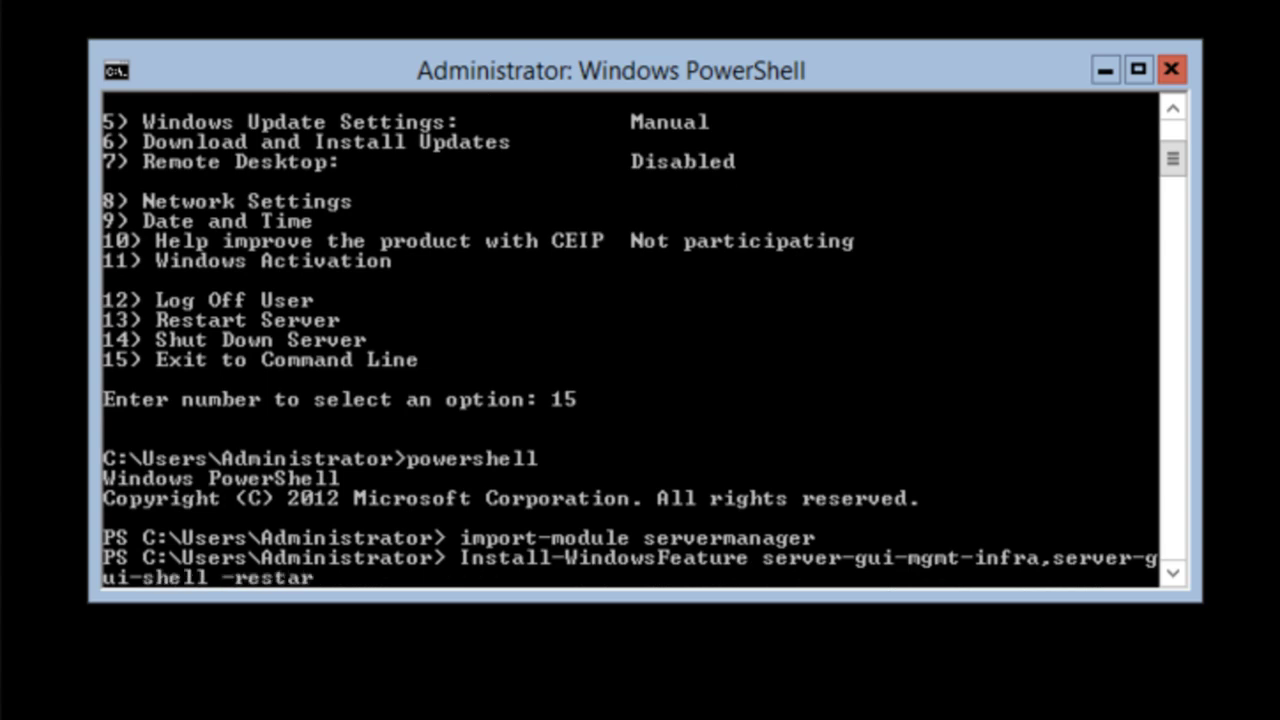
key("Return")
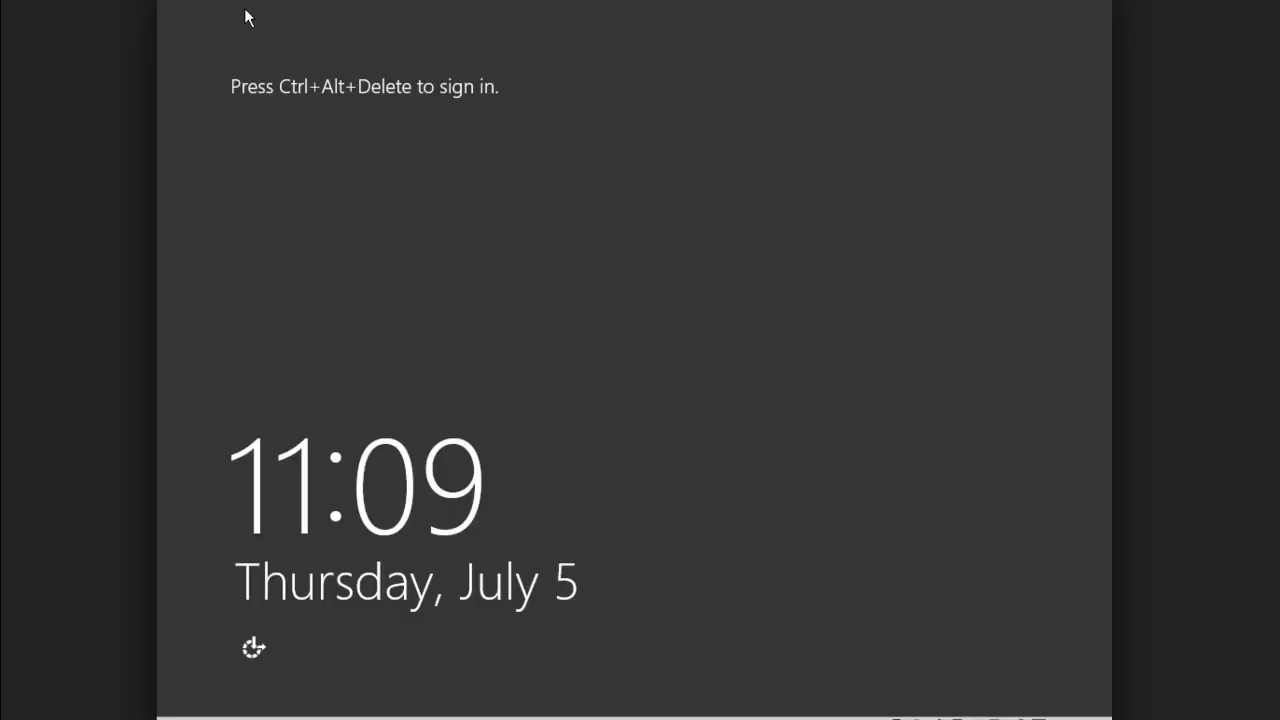
After the reboot, sign in as Administrator with the password to reach the full desktop
key("ctrl+alt+Delete")
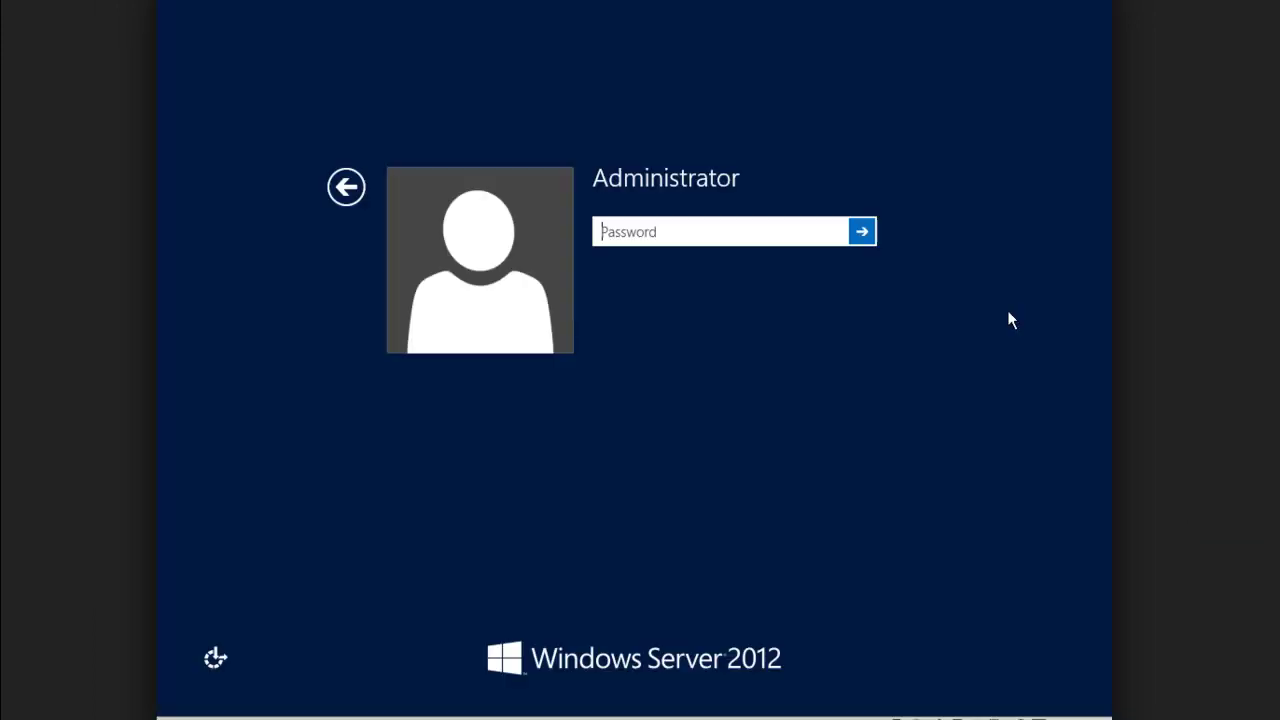
type("*****")
key("Return")
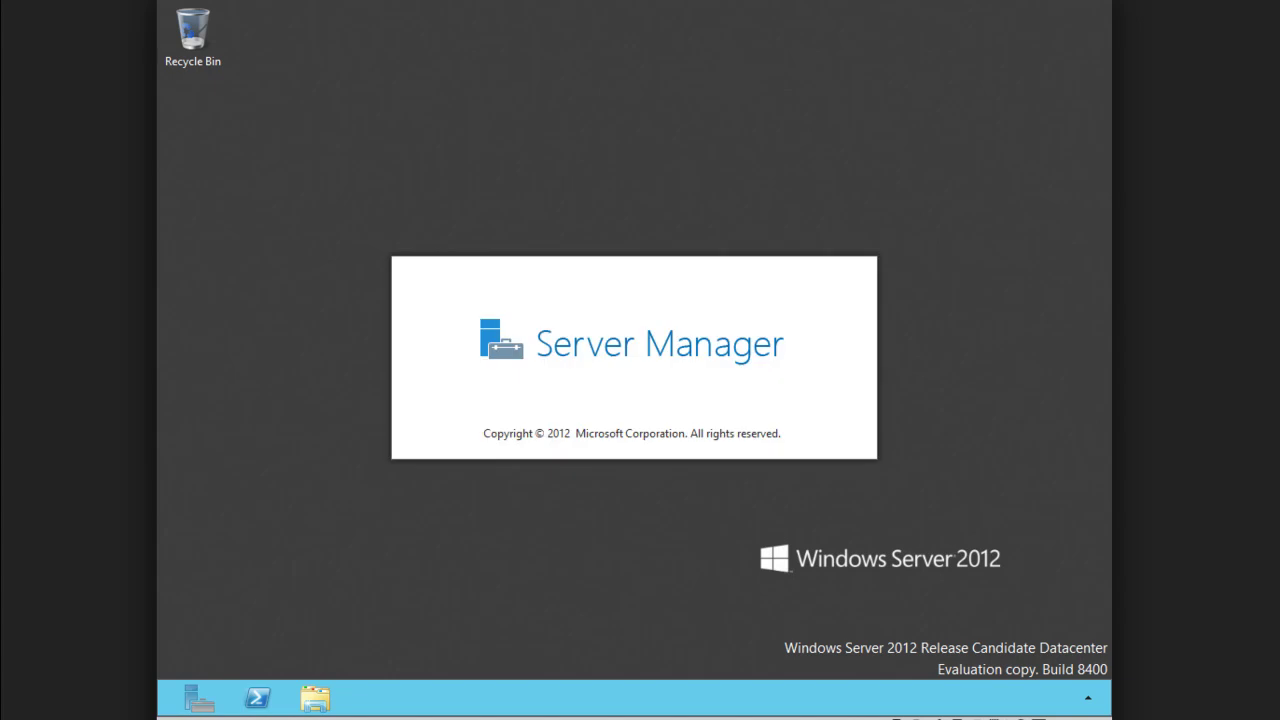